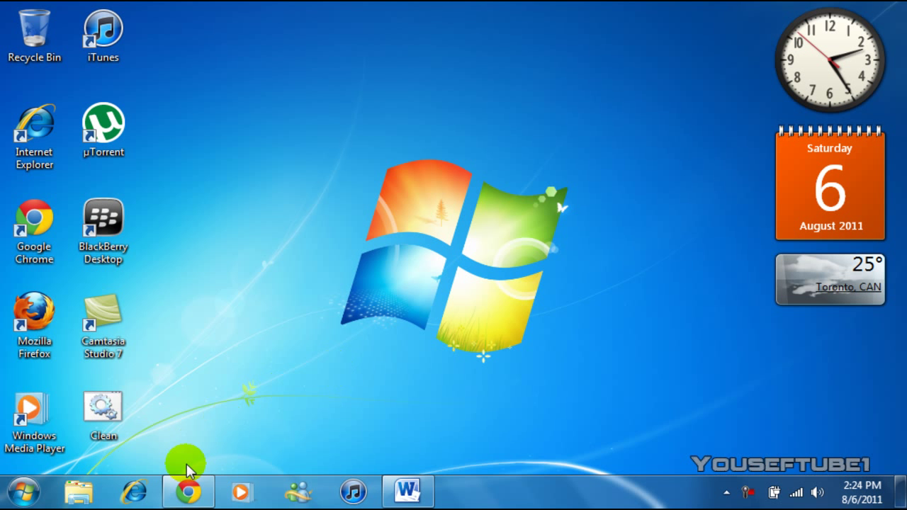
Restore Chrome, load dafont.com and scroll through its home page.
click(187, 487)
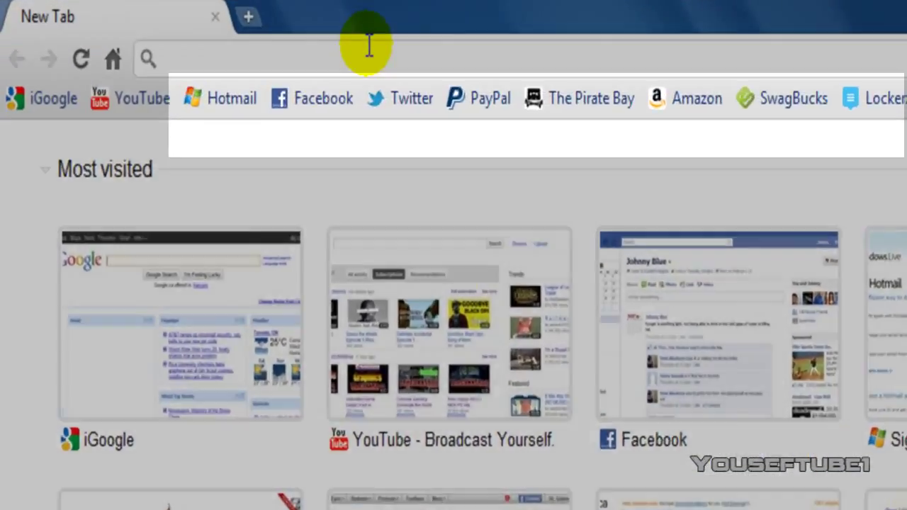
click(304, 36)
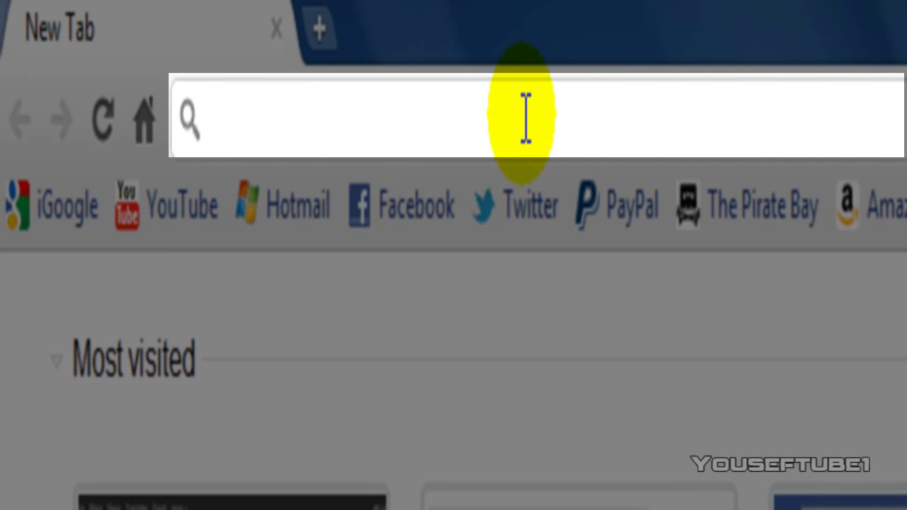
text(dafont.com)
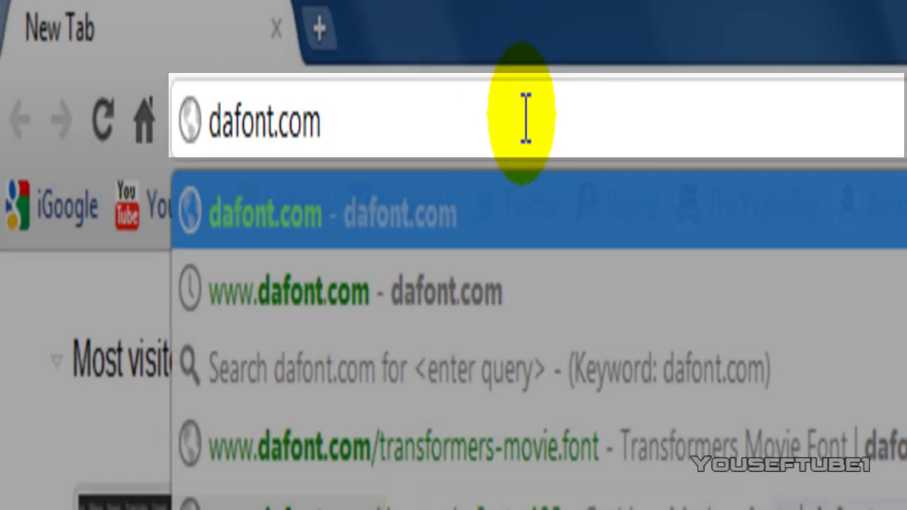
key(Return)
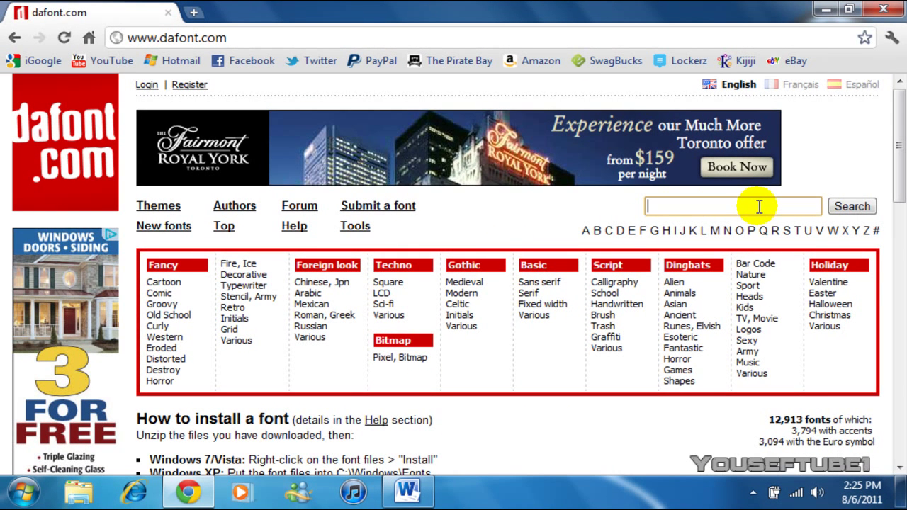
click(898, 142)
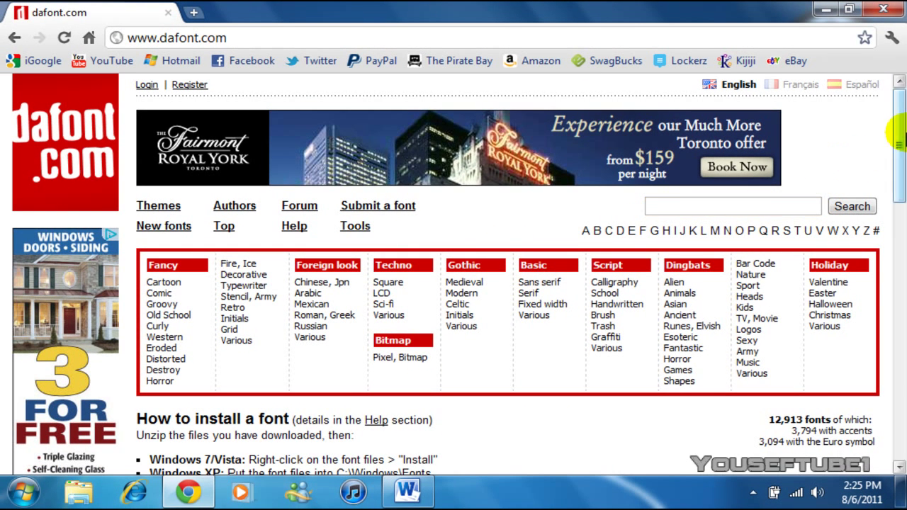
mouse_move(898, 136)
mouse_down()
mouse_move(898, 292)
mouse_move(898, 124)
mouse_up()
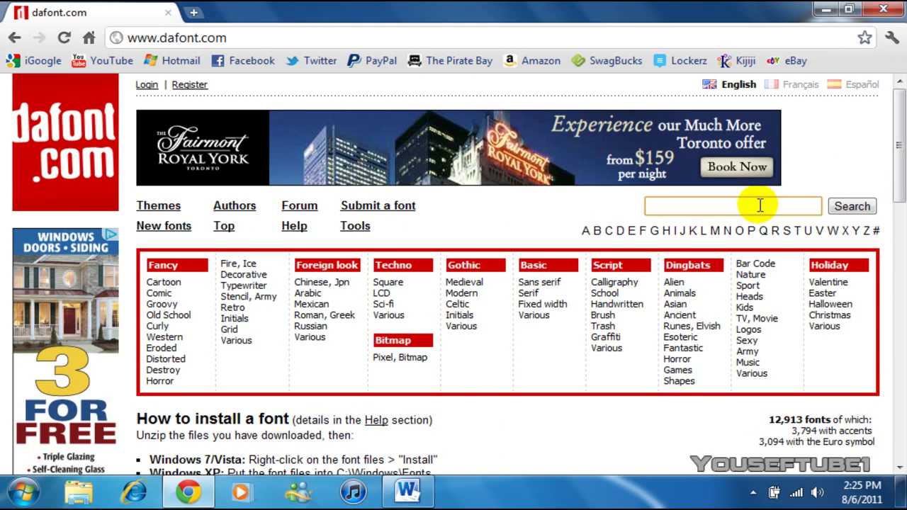
Search dafont.com for 'Transformers' and scroll down to the Transformers Movie font.
text(Tra)
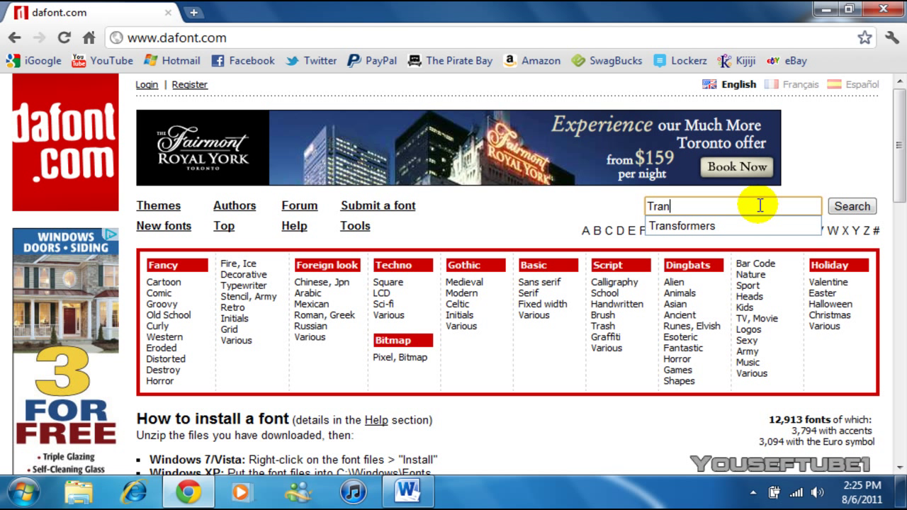
text(n)
key(Down)
key(Return)
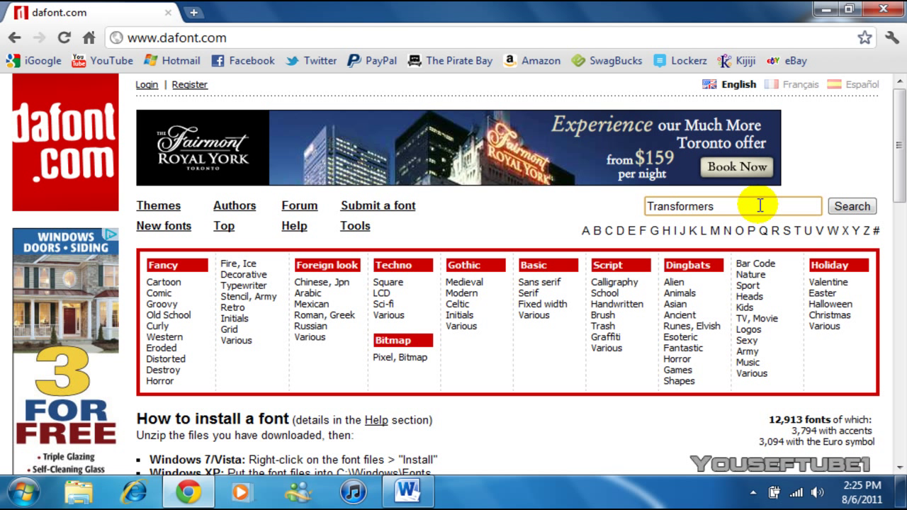
click(742, 207)
key(Return)
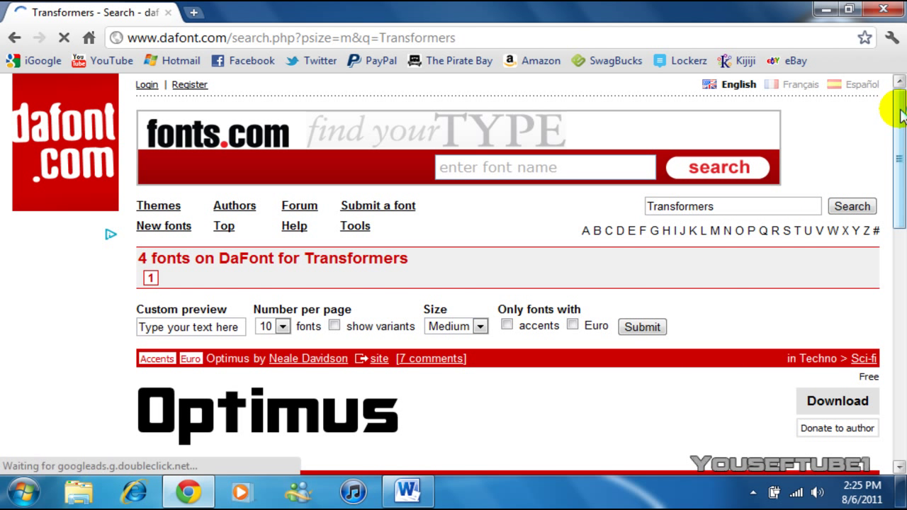
drag(900, 113, 898, 294)
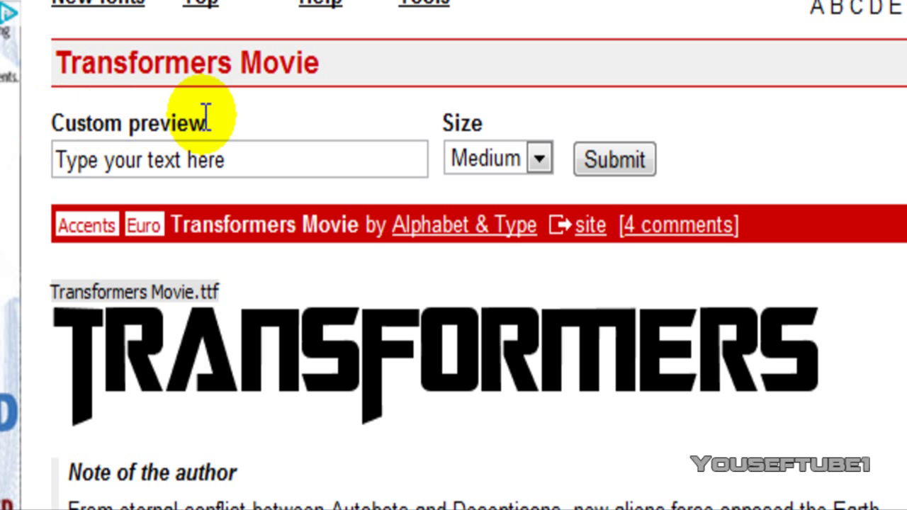
Preview the Transformers Movie font with the custom text 'Subscribe'.
click(283, 161)
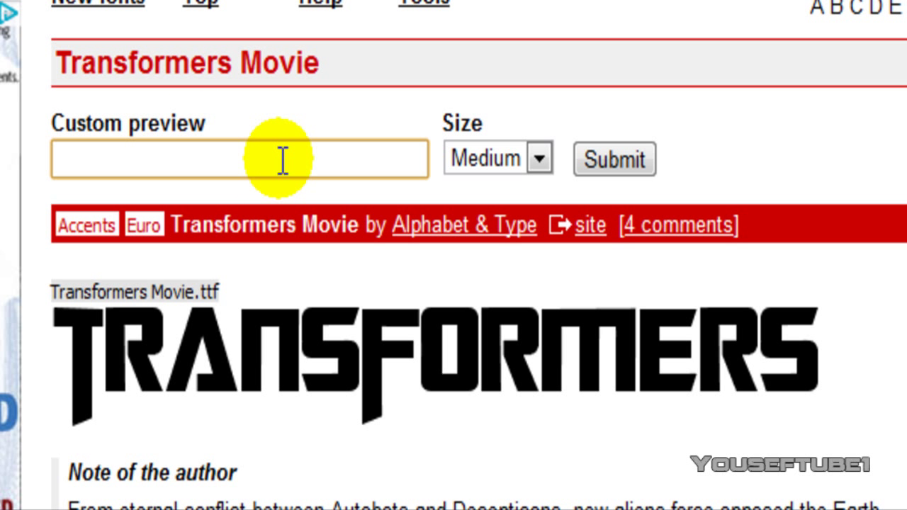
text(Subscribe)
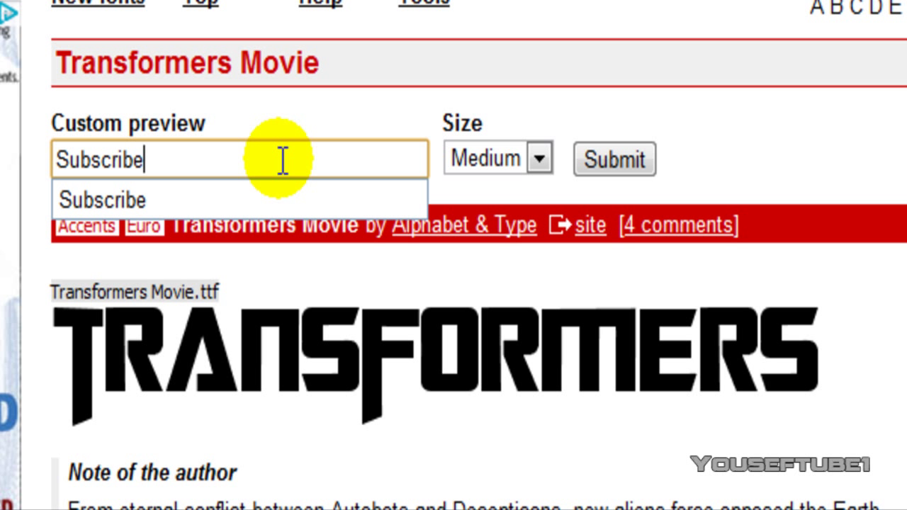
key(Return)
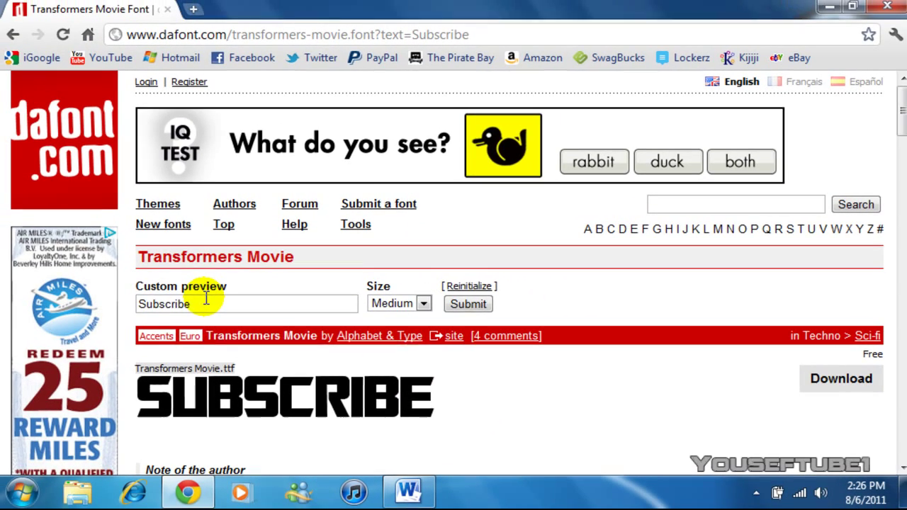
Change the preview text to 'Youseftube1' and open the downloaded transformers_movie (3).zip.
double_click(168, 150)
text(Yousef)
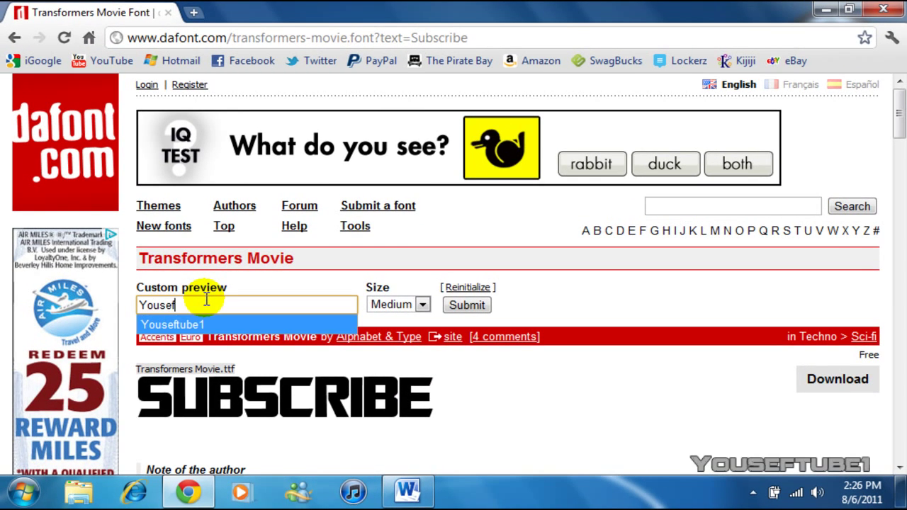
key(Down)
key(Return)
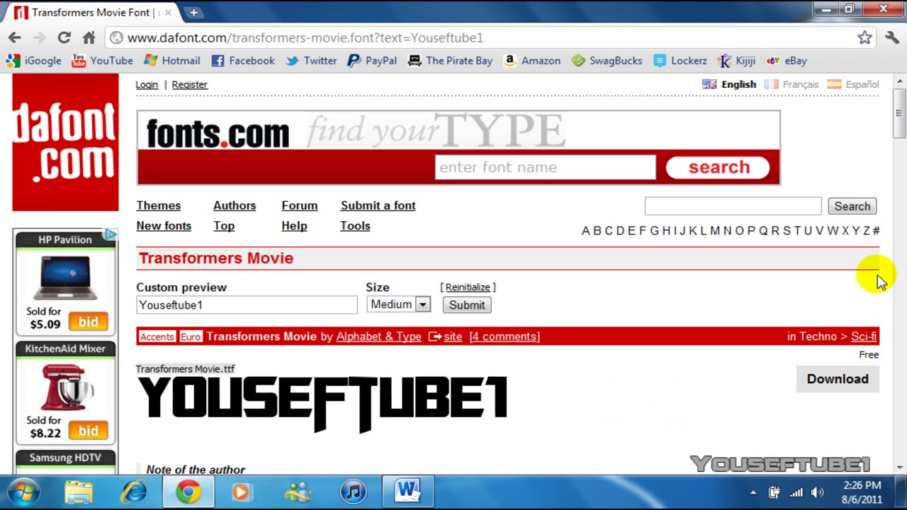
drag(898, 107, 895, 132)
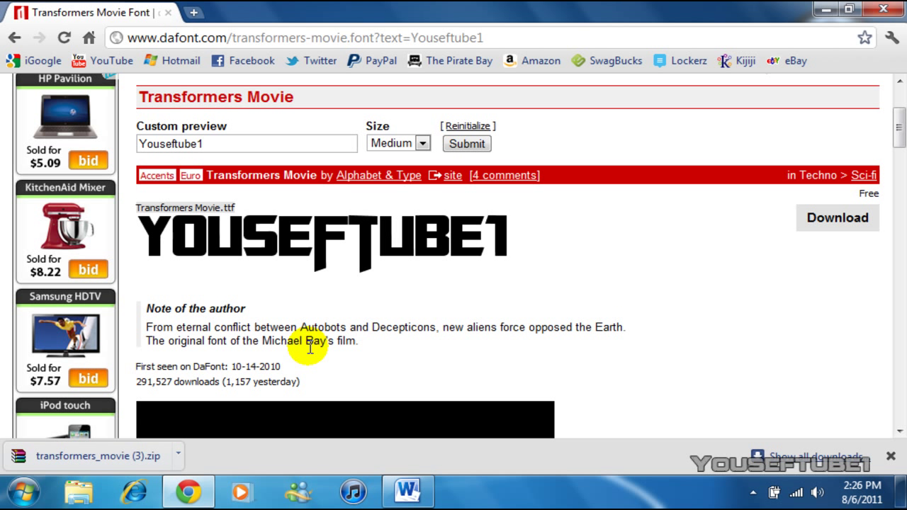
click(137, 460)
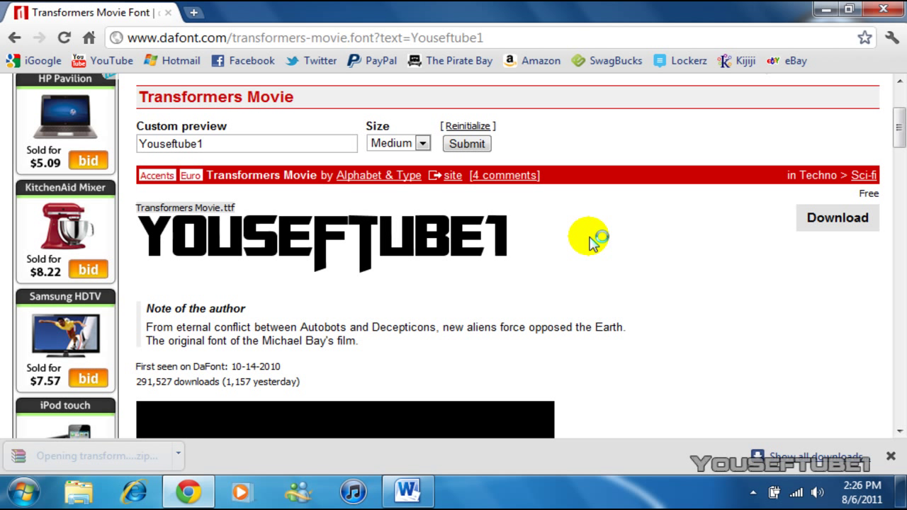
Extract the Transformers Movie TrueType file from the zip to the Desktop, then close WinRAR.
click(831, 14)
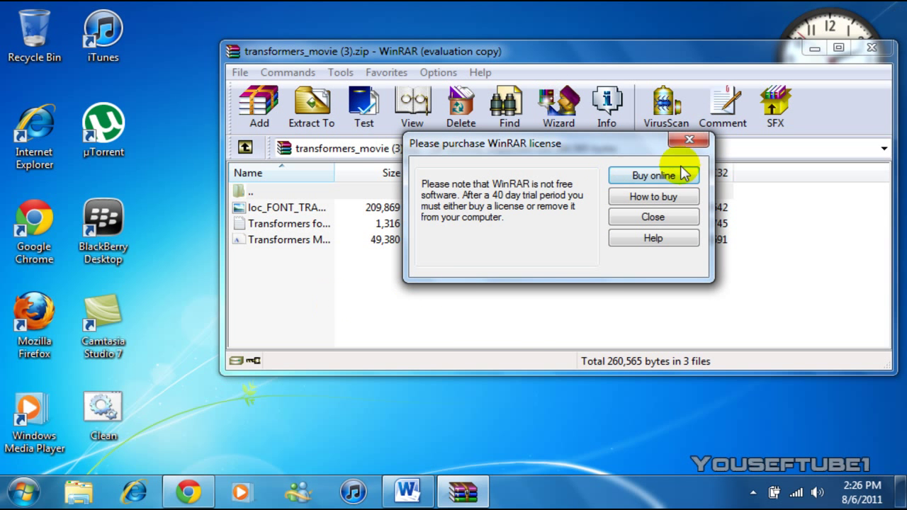
click(688, 139)
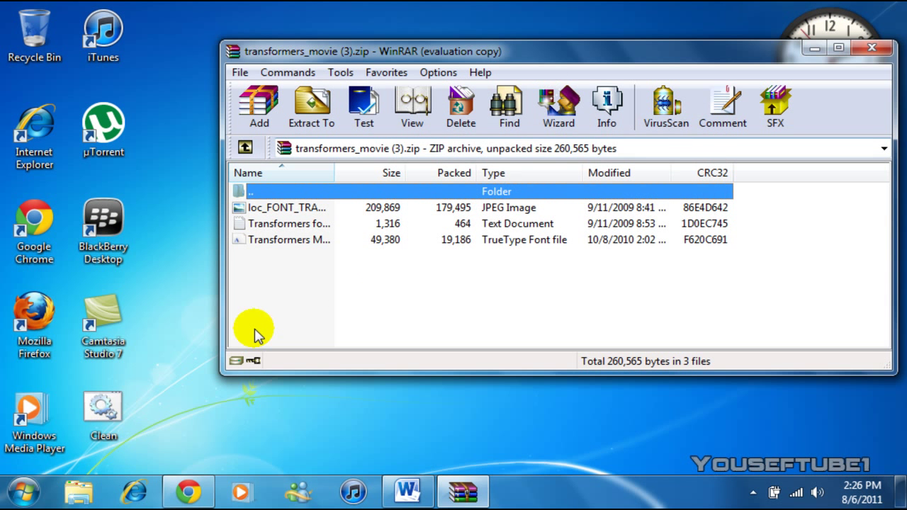
click(305, 241)
click(313, 120)
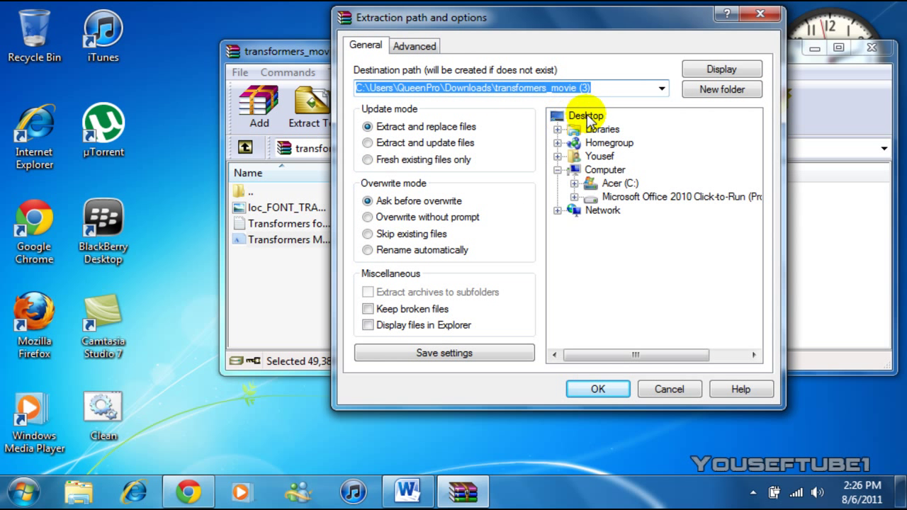
click(586, 116)
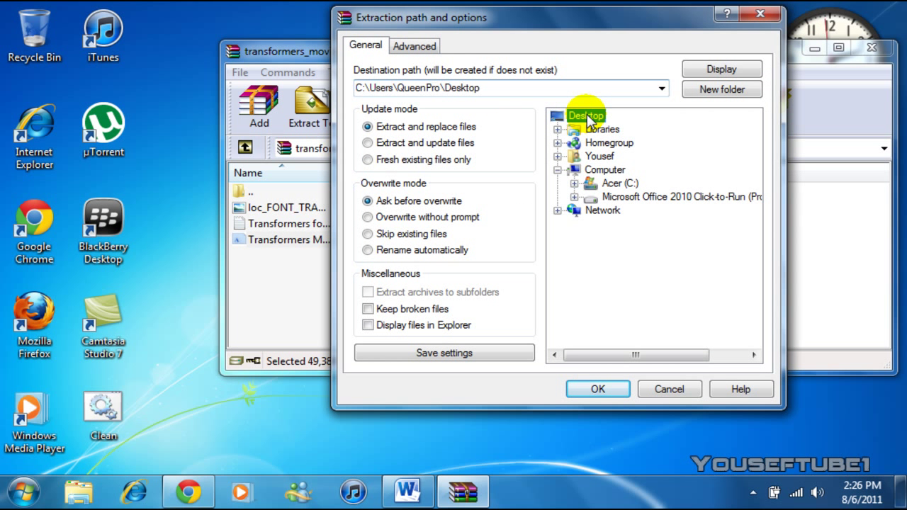
click(597, 390)
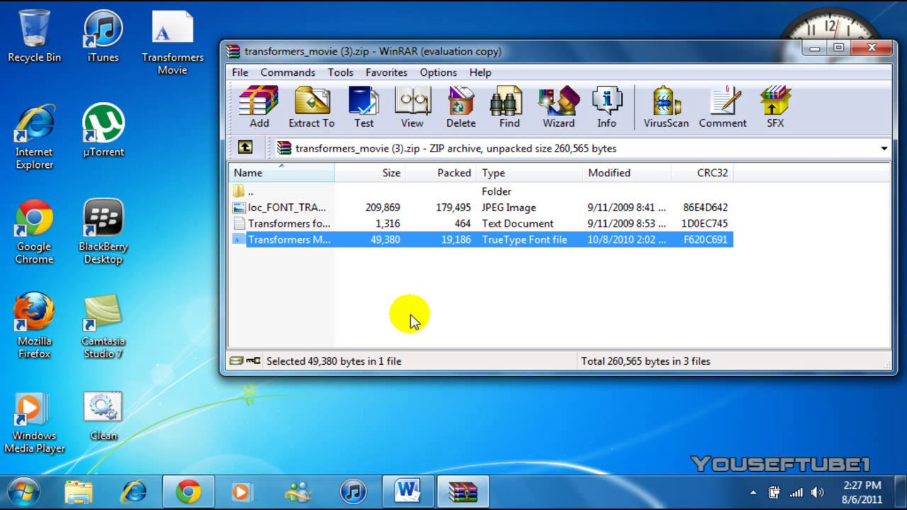
click(167, 28)
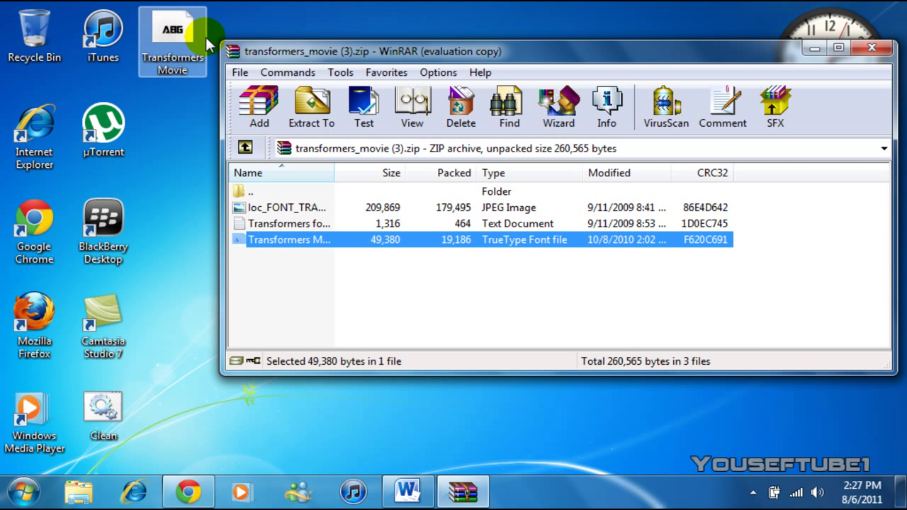
click(877, 53)
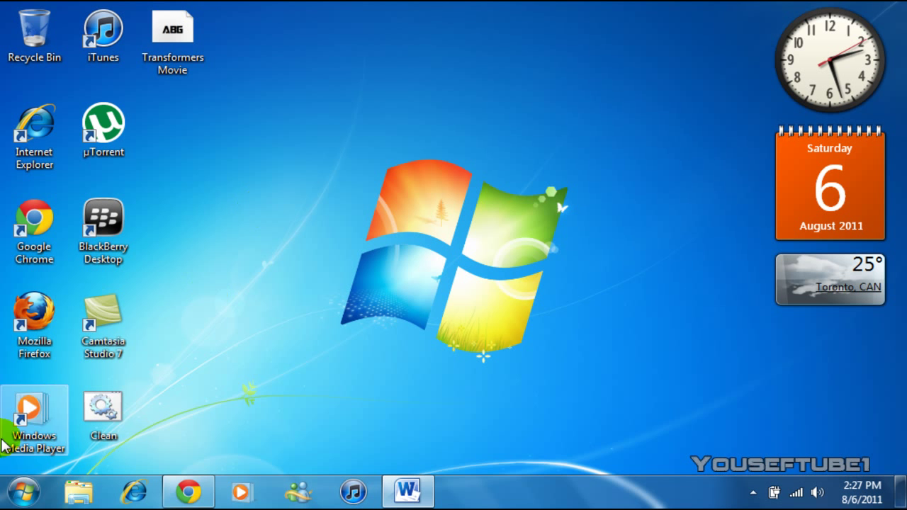
Open the Fonts folder from Start search, drag in the Transformers Movie font, then minimize it.
click(16, 496)
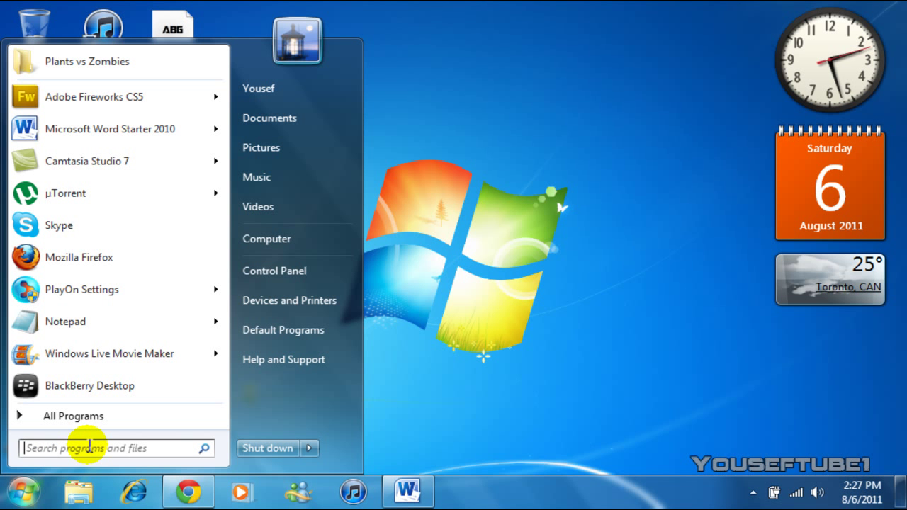
click(107, 449)
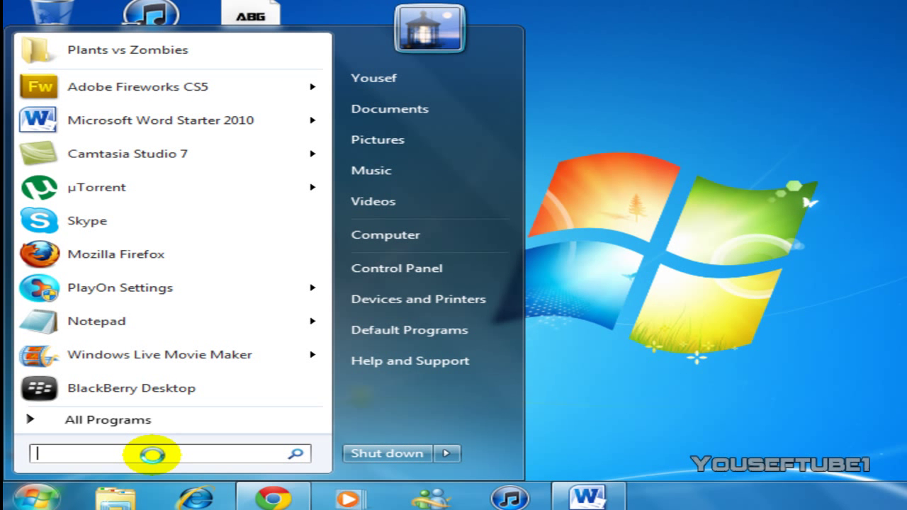
text(Fonts)
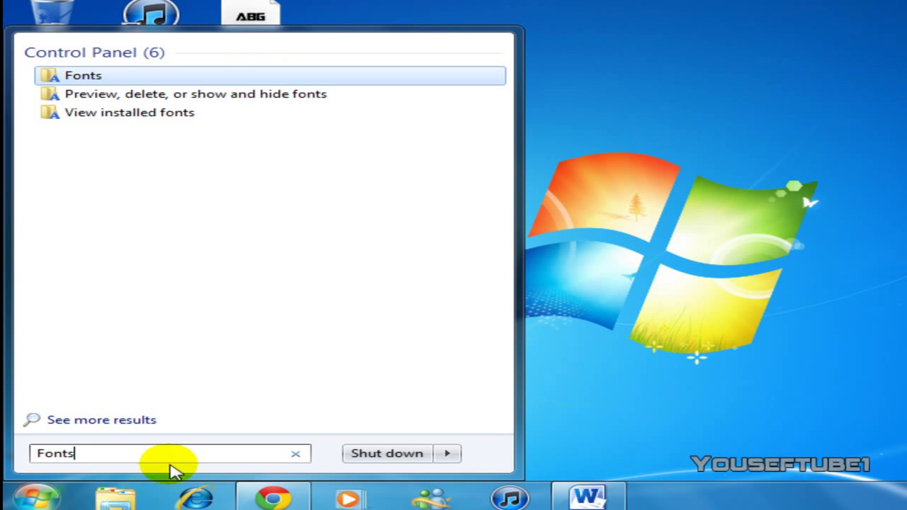
click(136, 78)
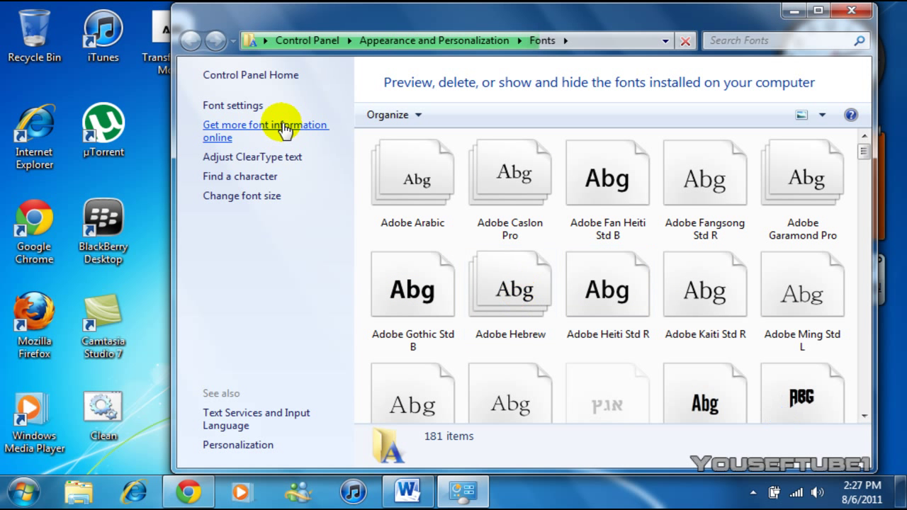
drag(152, 50, 537, 336)
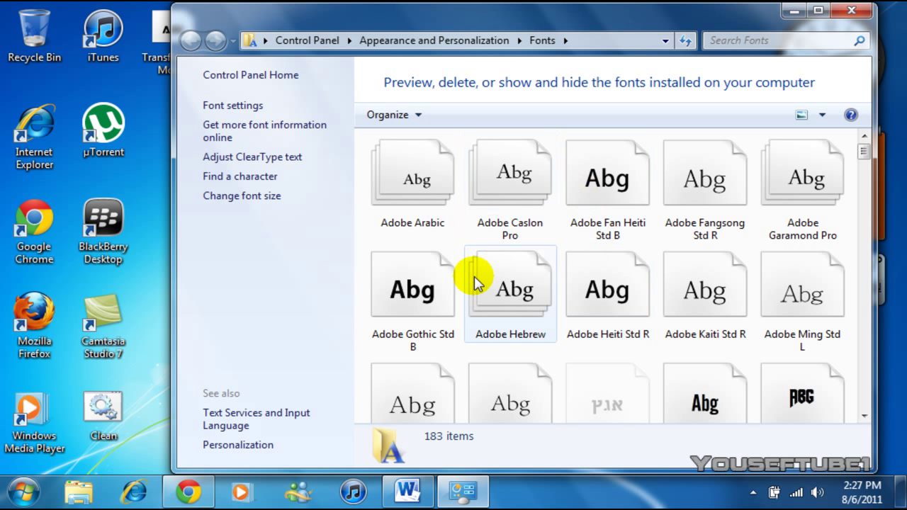
click(797, 17)
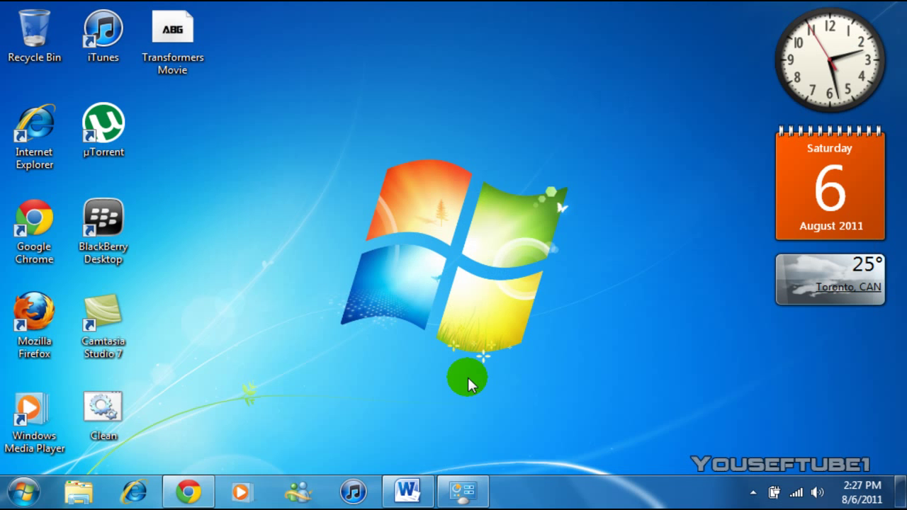
In Word, switch the font to Transformers Movie and type 'make sure to subscribe!'.
click(406, 494)
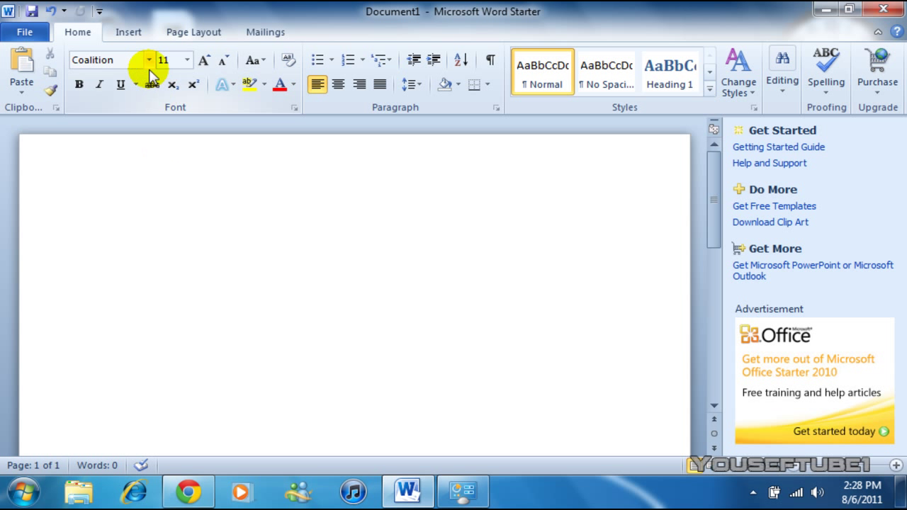
click(149, 60)
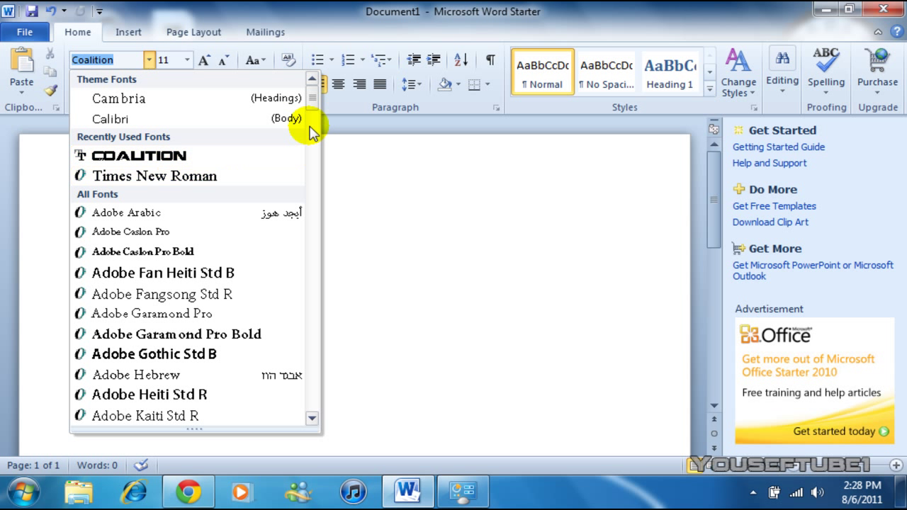
scroll(313, 120, down, 4)
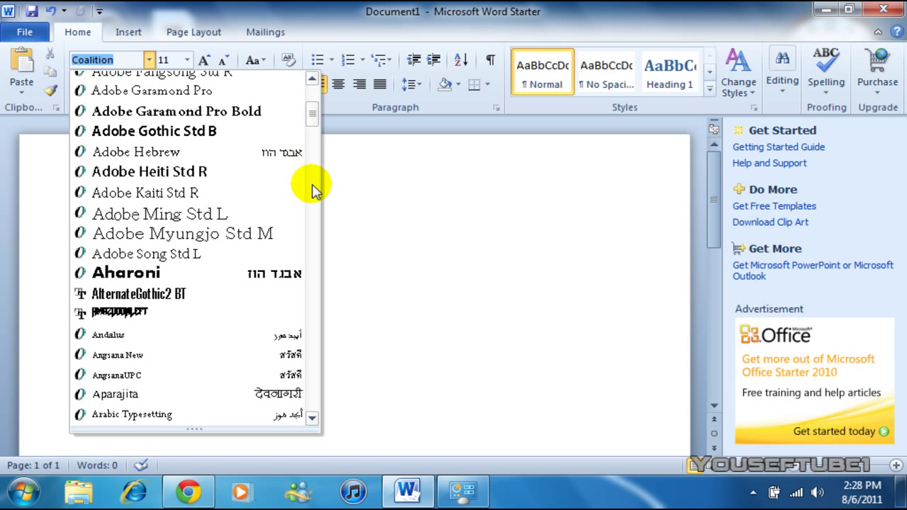
scroll(314, 223, down, 20)
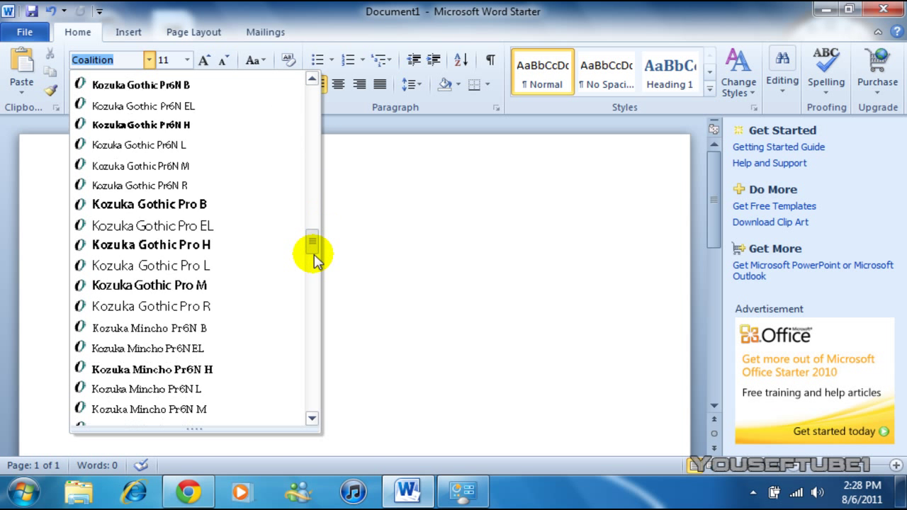
drag(315, 270, 313, 390)
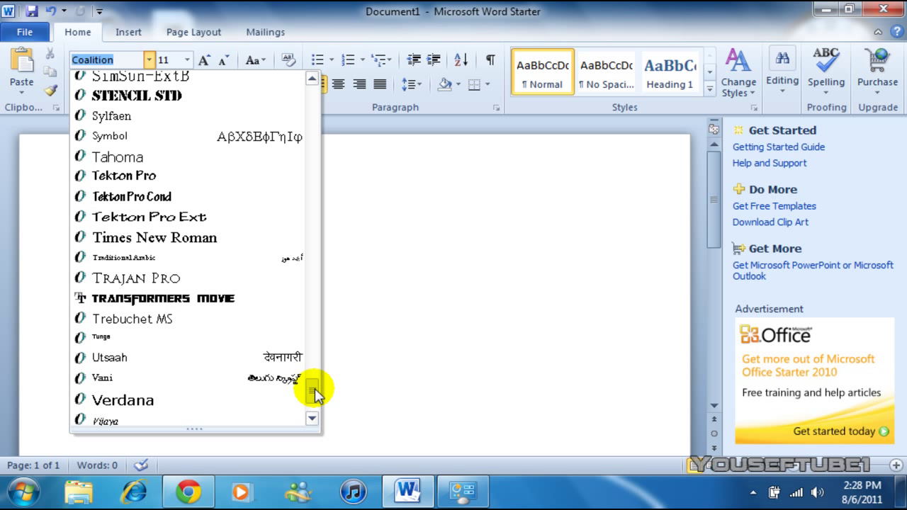
click(200, 303)
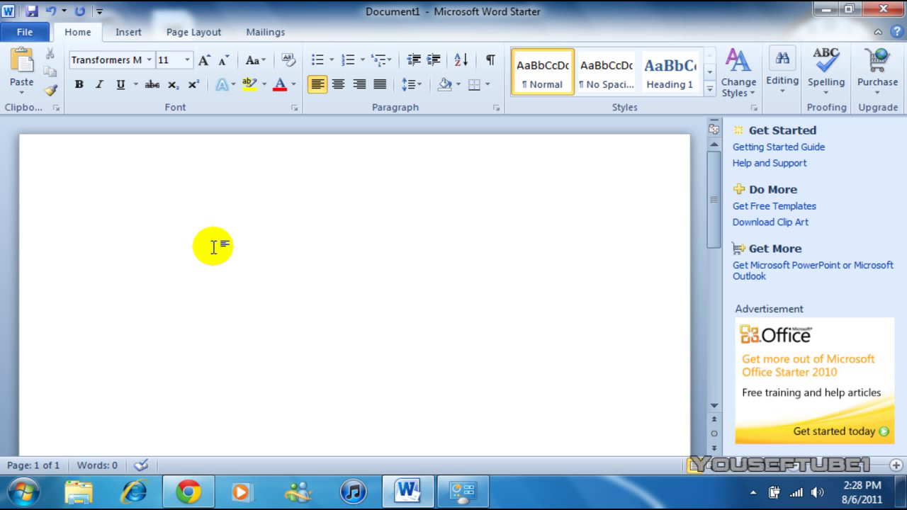
text(ma)
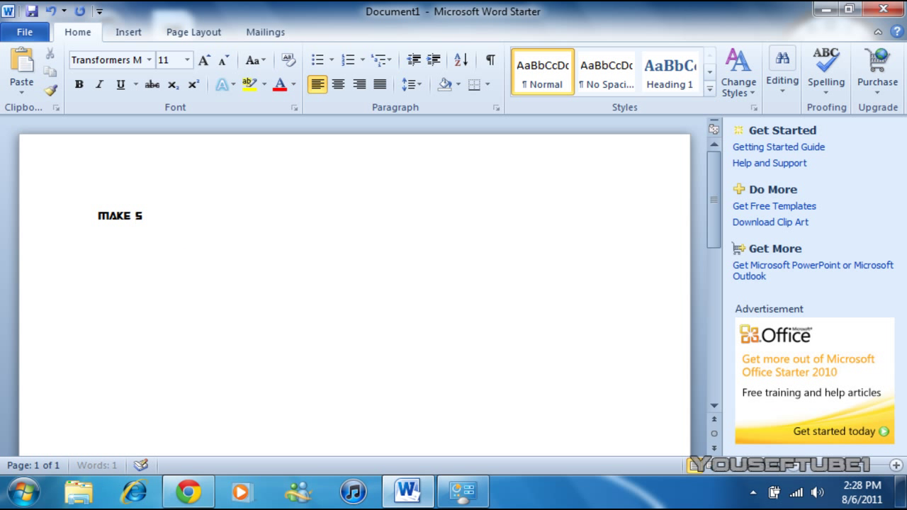
text(ke sure to)
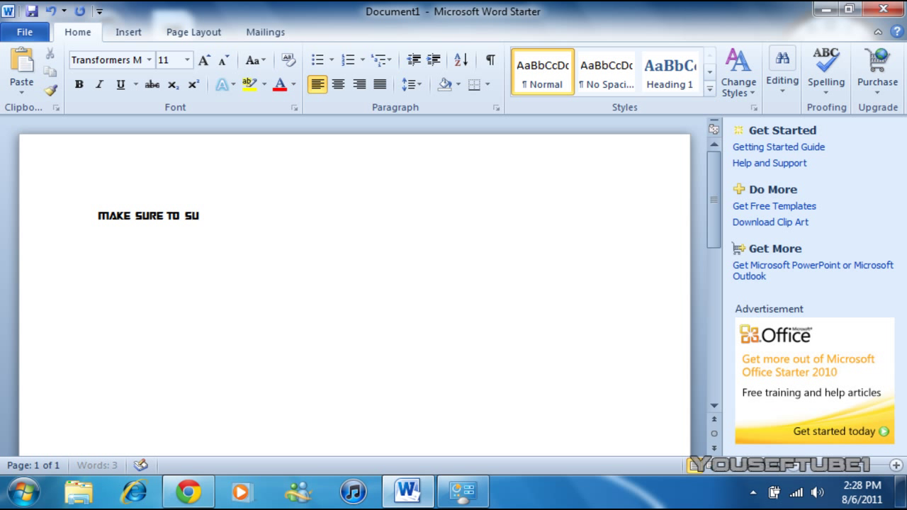
text( subscribe!)
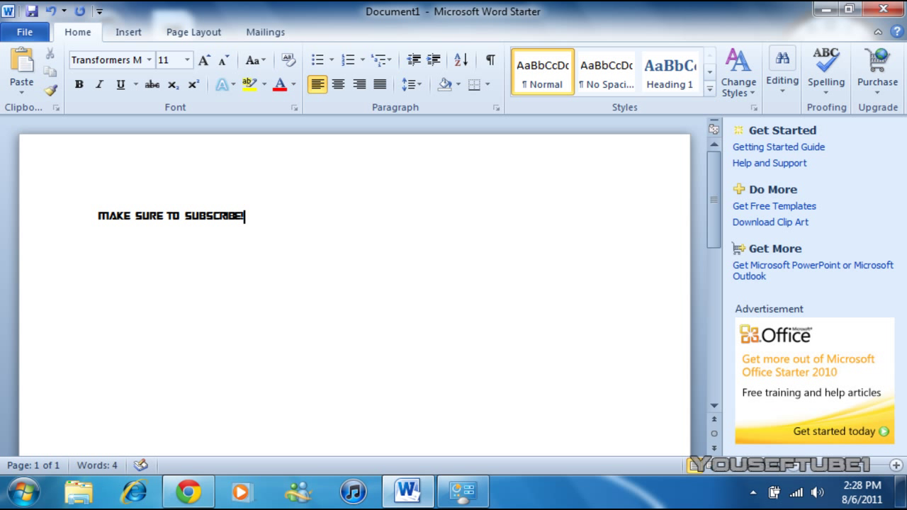
Minimize the Word window to reveal the Windows 7 desktop.
click(824, 10)
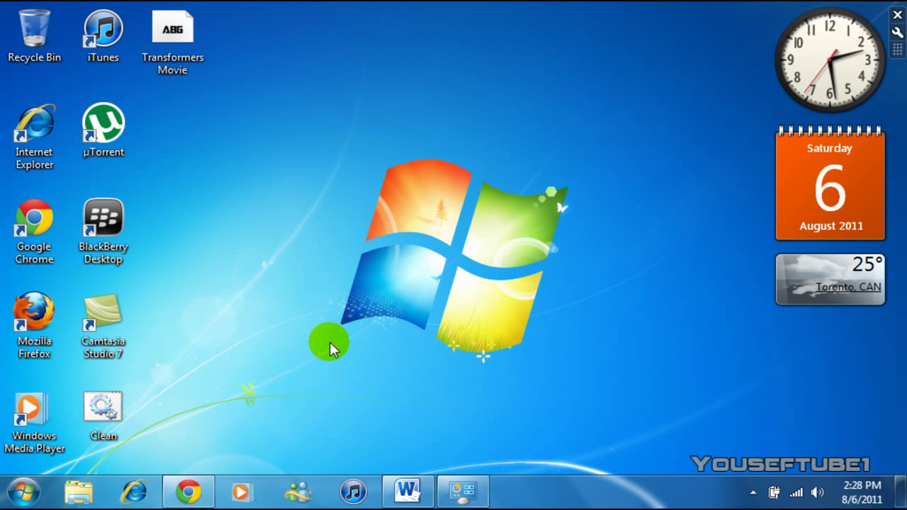